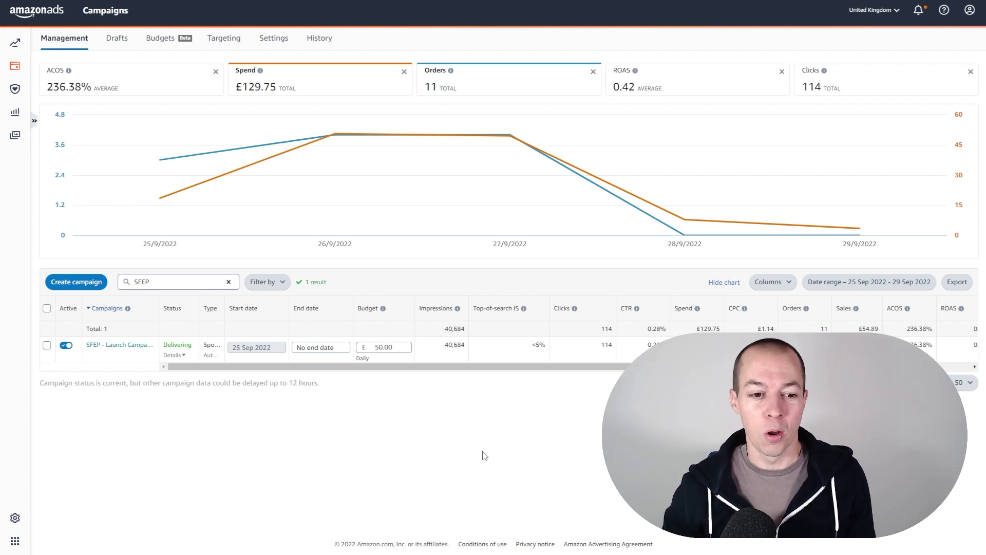
mouse_move(180, 208)
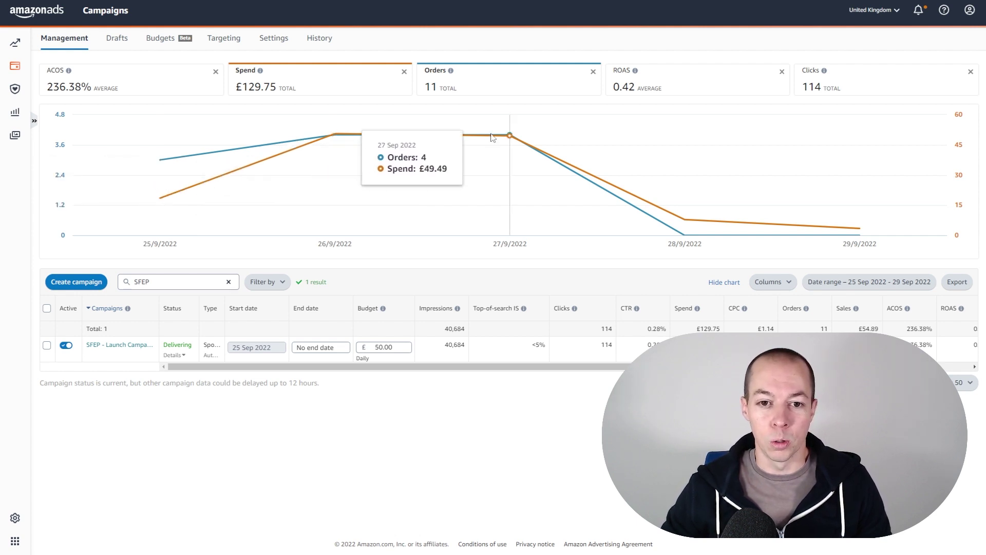
mouse_move(175, 167)
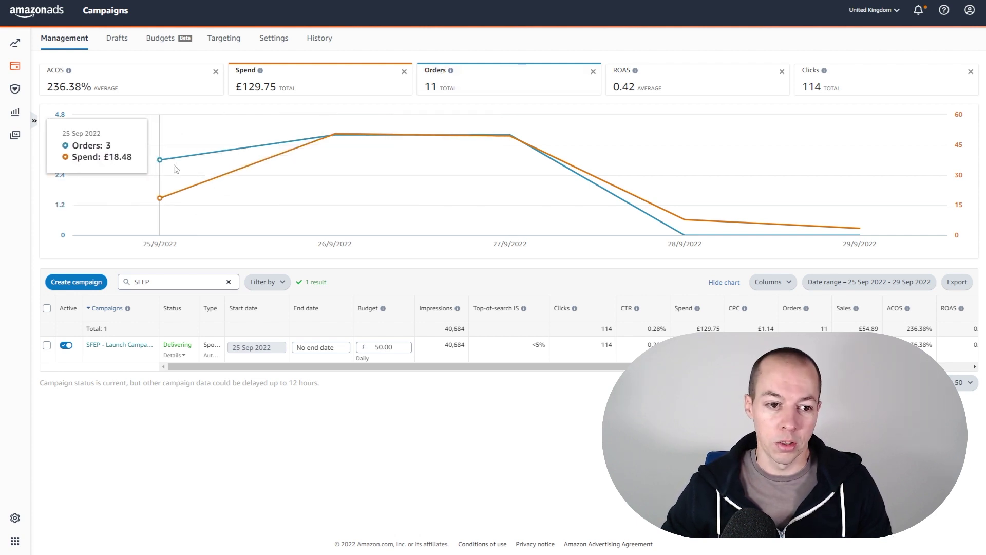
mouse_move(314, 140)
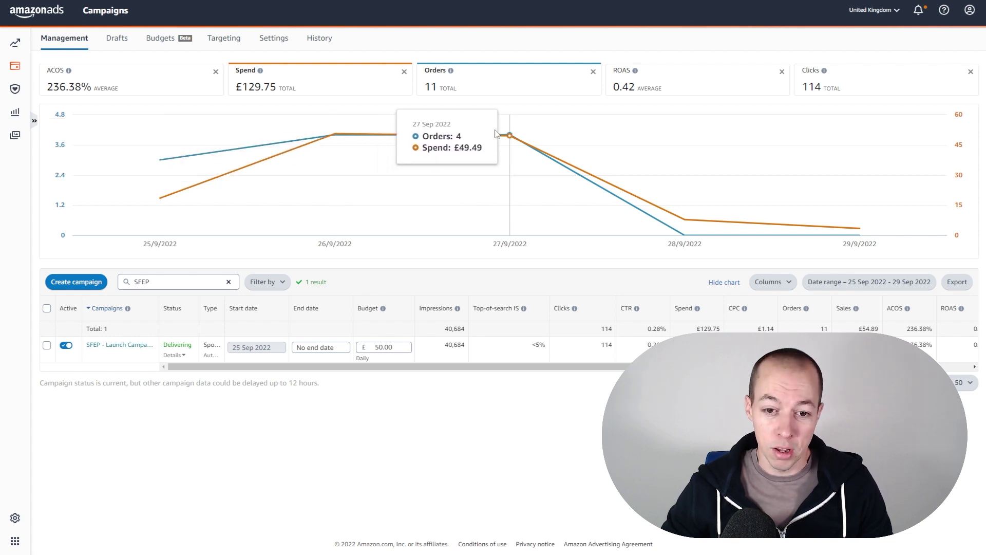
mouse_move(673, 229)
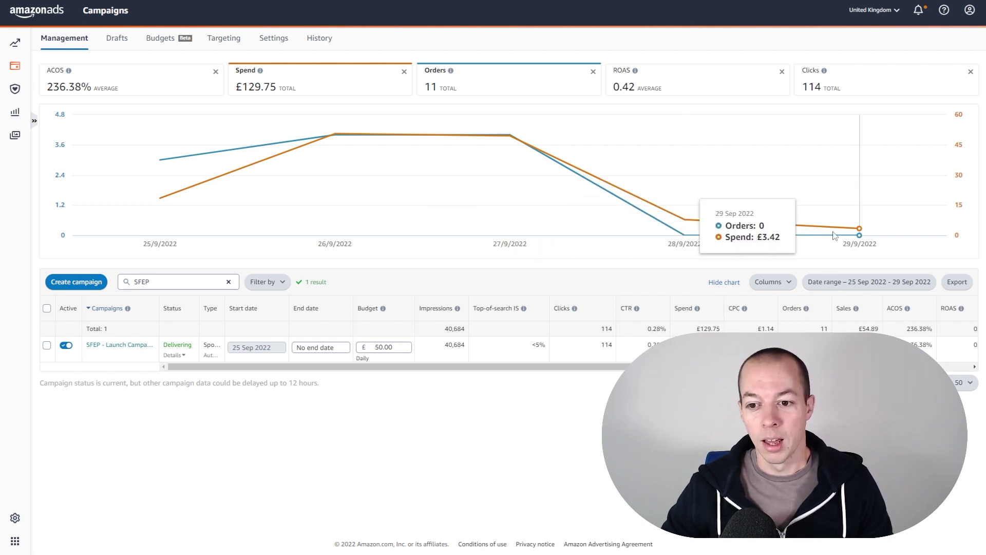
mouse_move(855, 235)
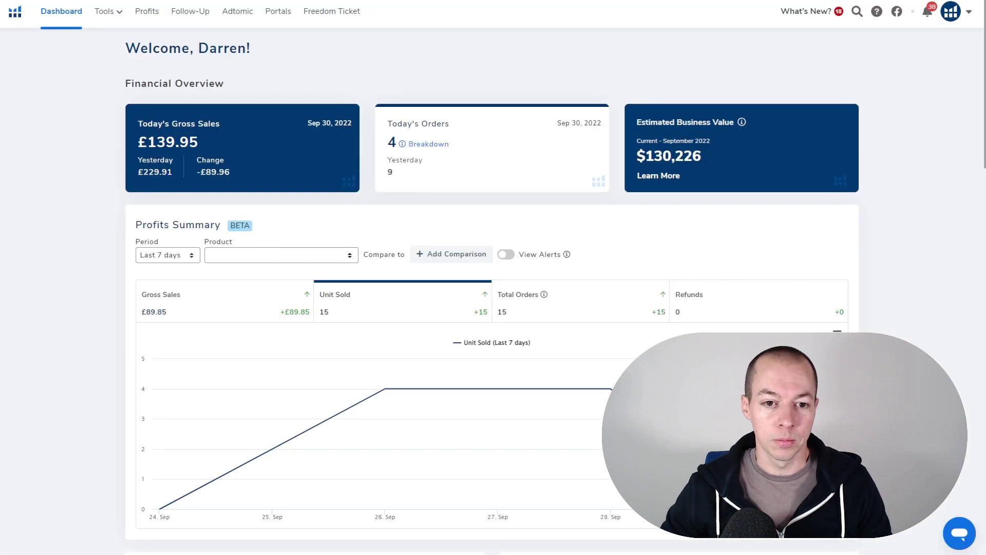
scroll(332, 192, "down", 3)
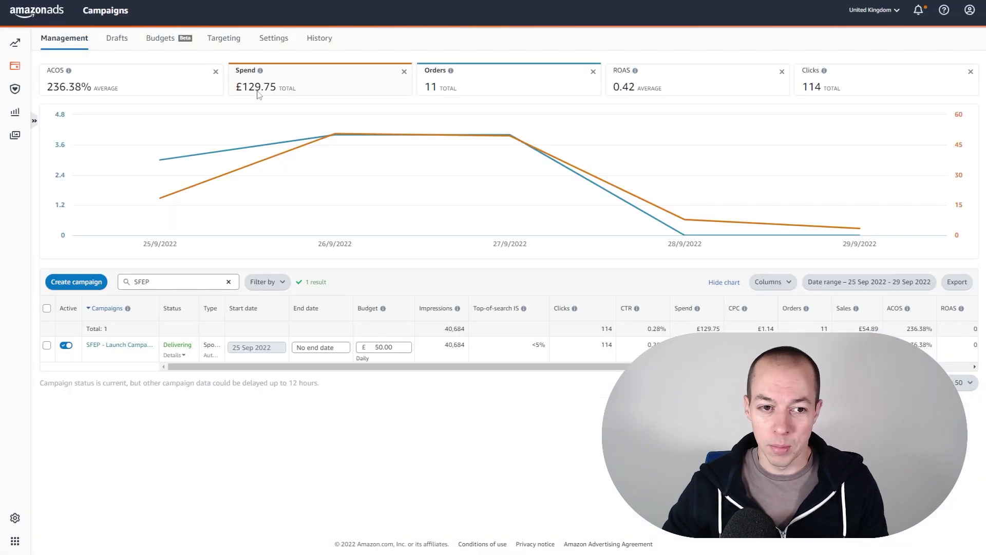
Chart ACOS instead of Spend against Orders on the SFEP campaign graph.
left_click(131, 90)
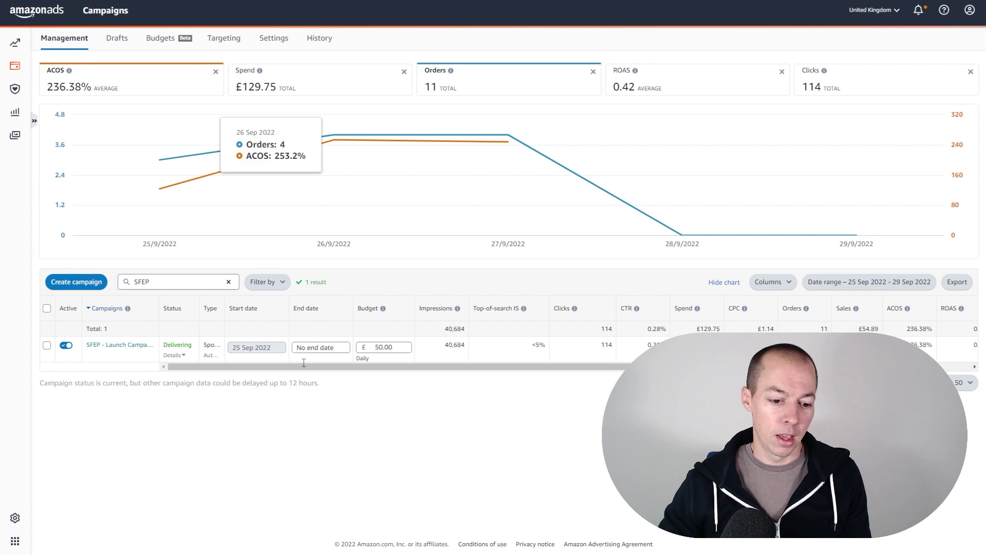
In the Excel search-term report, select the Keywords terms (G34:G55), then the ASINS terms (G2:G33).
key("alt+Tab")
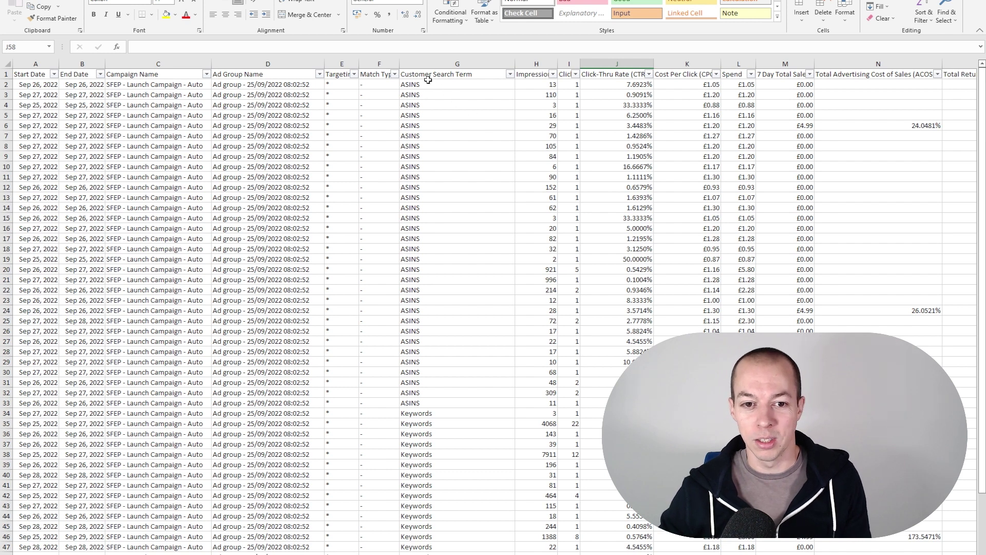
scroll(439, 341, "down", 1)
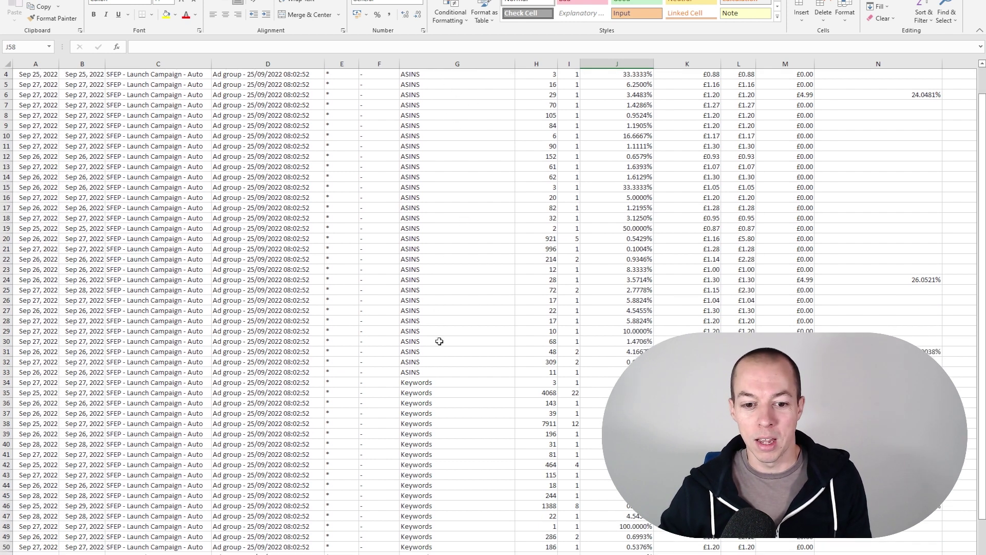
scroll(439, 342, "down", 3)
left_click(430, 290)
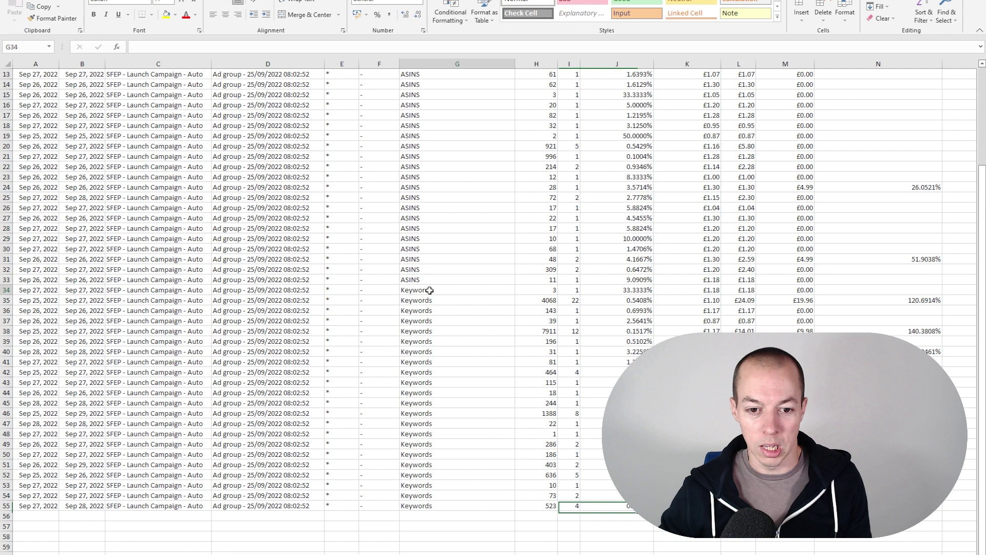
left_click_drag(429, 290, 436, 506)
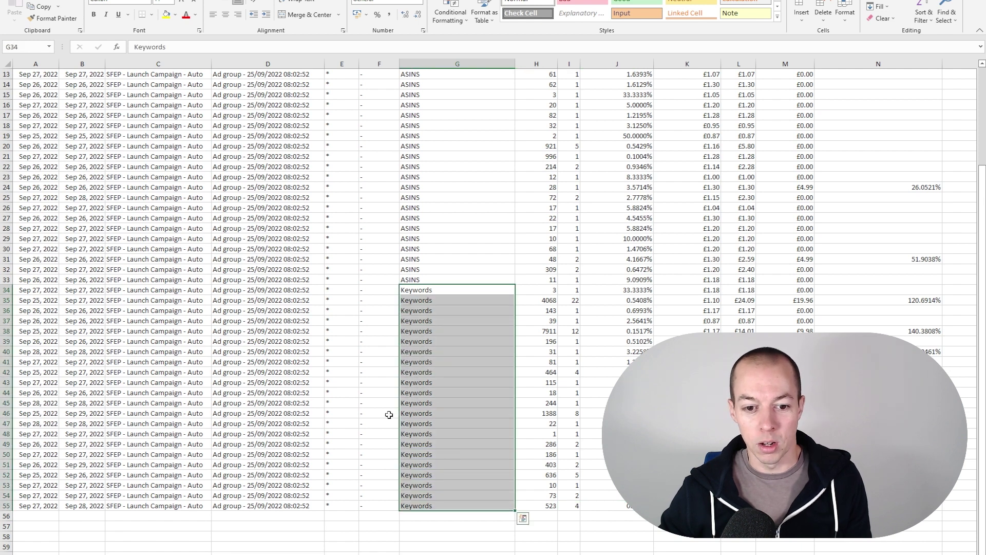
scroll(419, 374, "up", 4)
left_click_drag(418, 403, 428, 83)
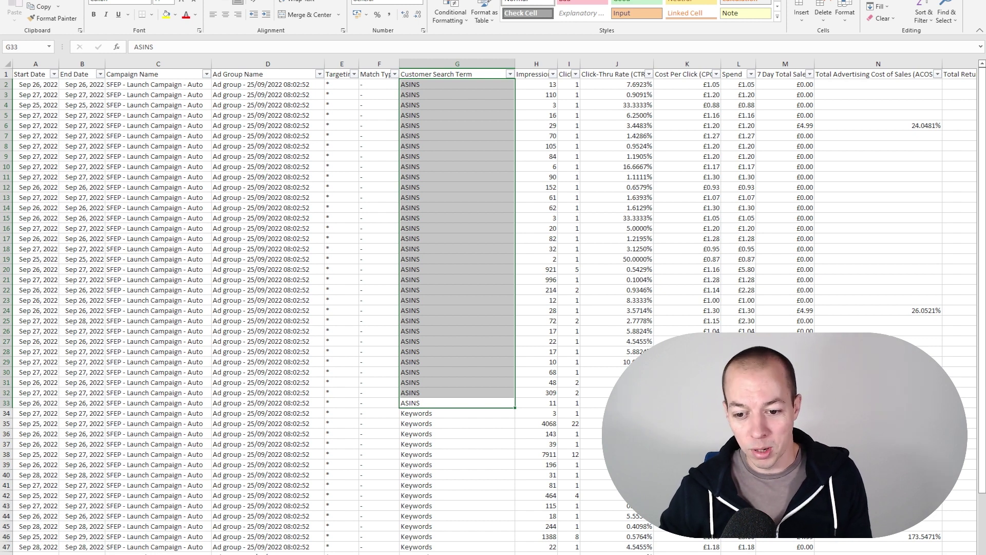
Scroll the search-term report, then return via Amazon Ads to the Amazon.co.uk product listing.
scroll(739, 318, "down", 5)
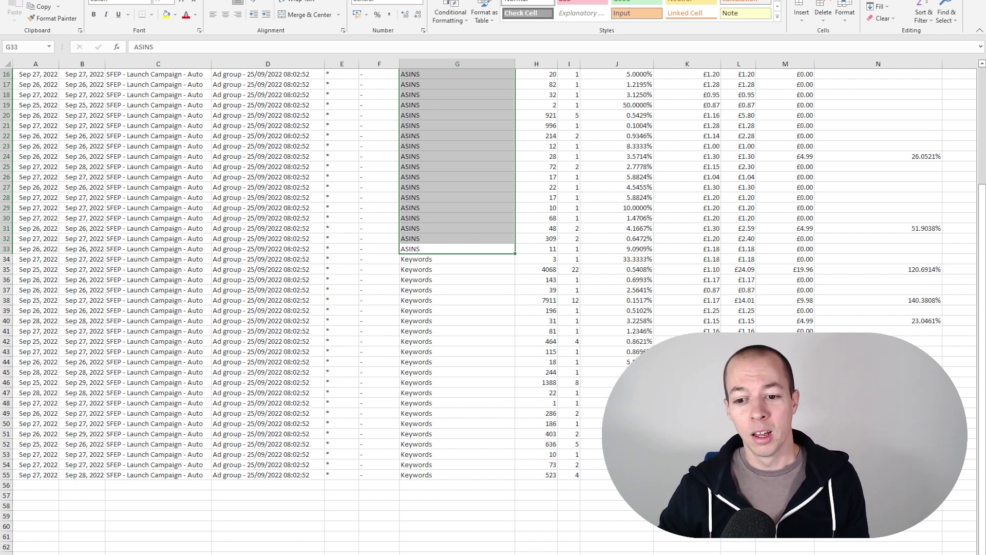
scroll(493, 308, "up", 5)
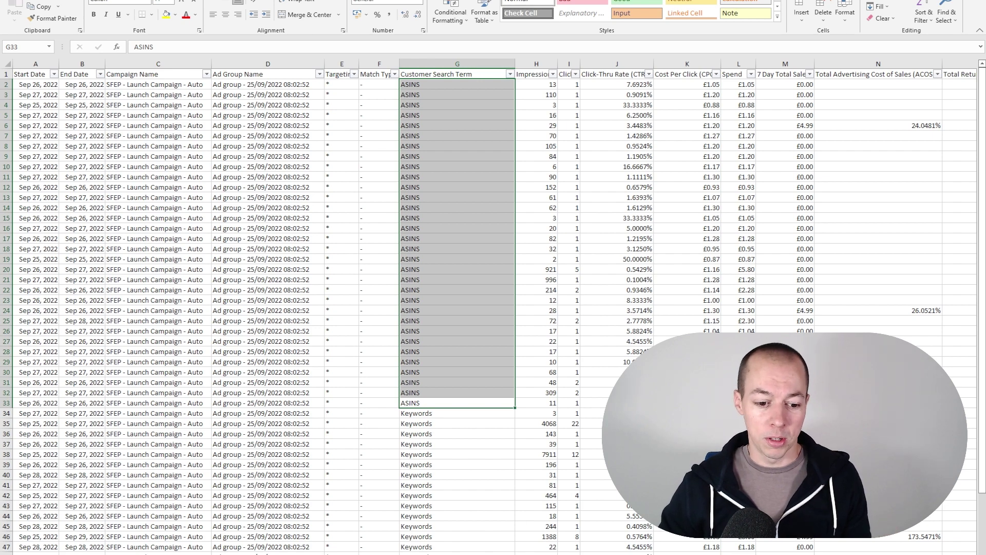
key("alt+Tab")
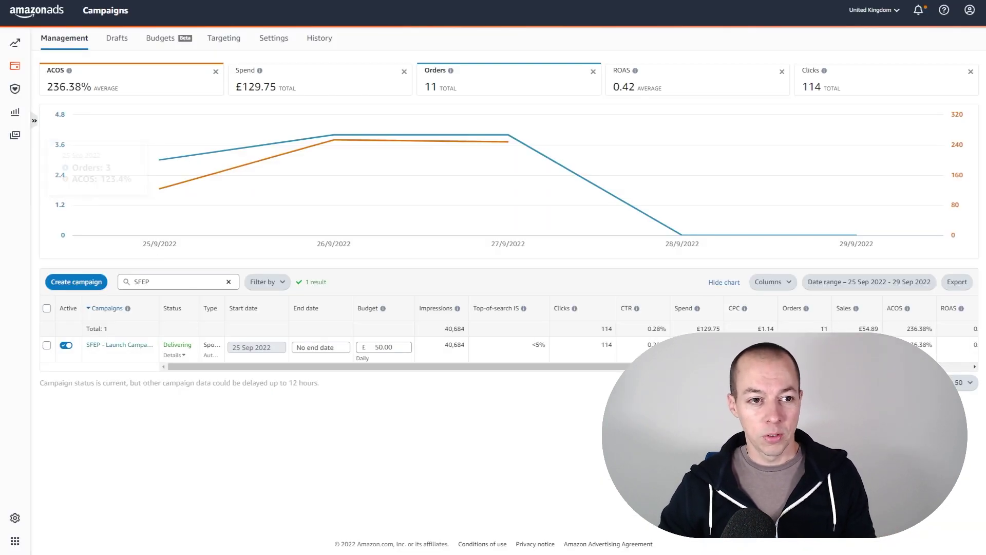
key("alt+Tab")
scroll(397, 519, "down", 9)
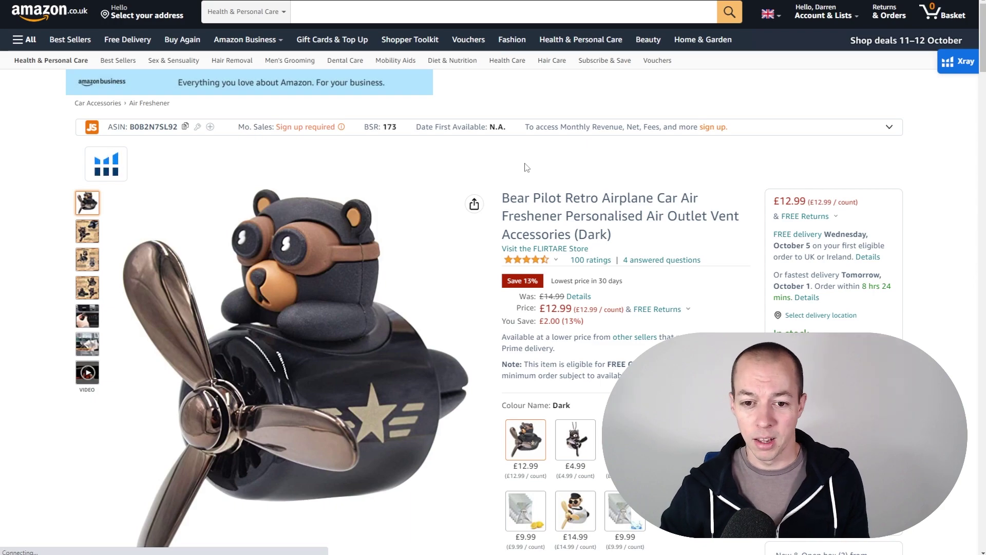
Review the Bear Pilot air freshener's details and description bullets, then return to the top.
scroll(559, 198, "down", 20)
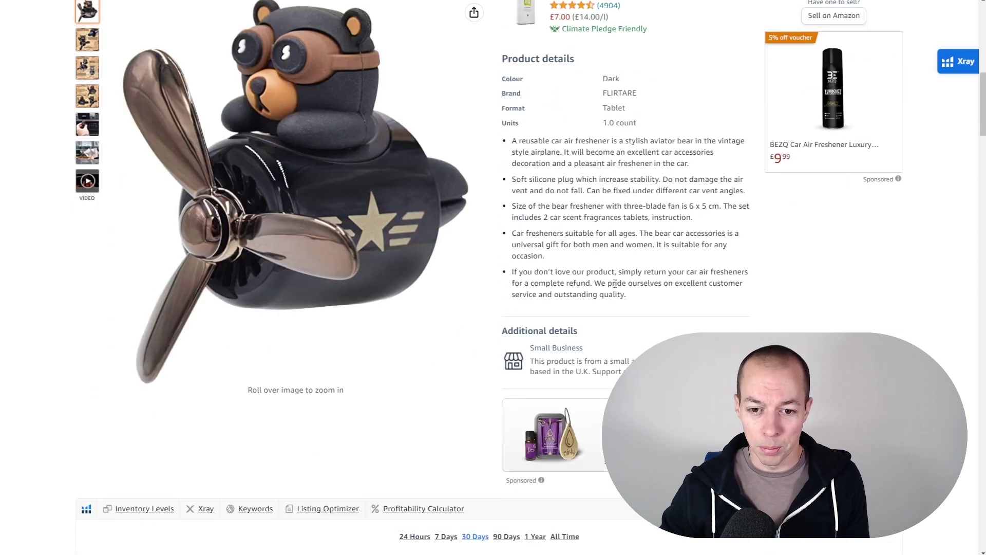
scroll(466, 396, "down", 20)
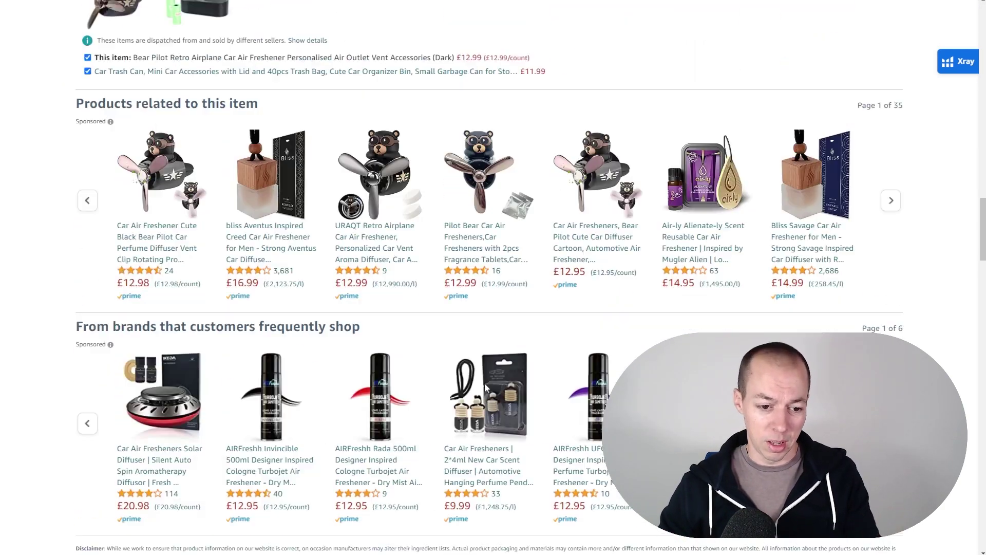
scroll(461, 382, "down", 1)
left_click_drag(113, 235, 245, 263)
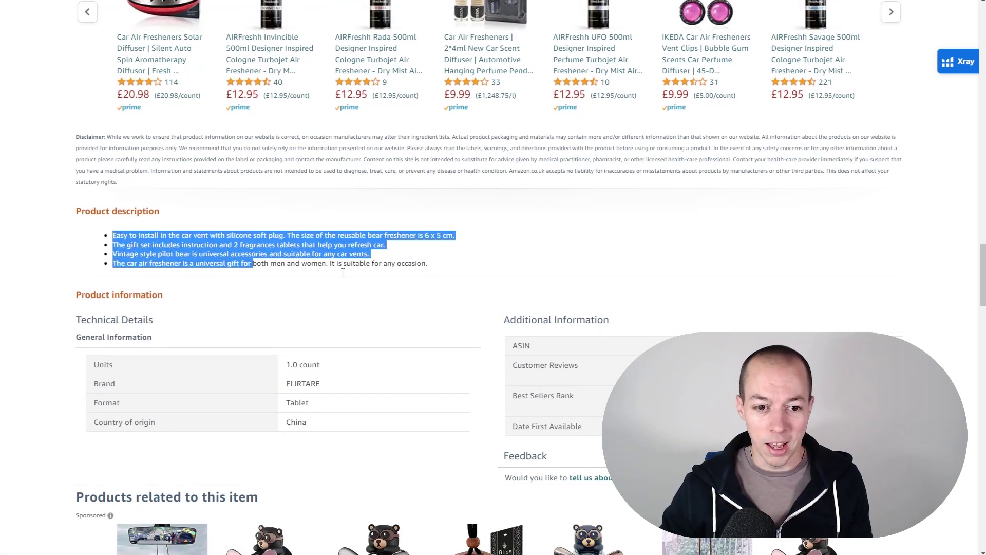
scroll(559, 371, "up", 7)
scroll(559, 371, "up", 20)
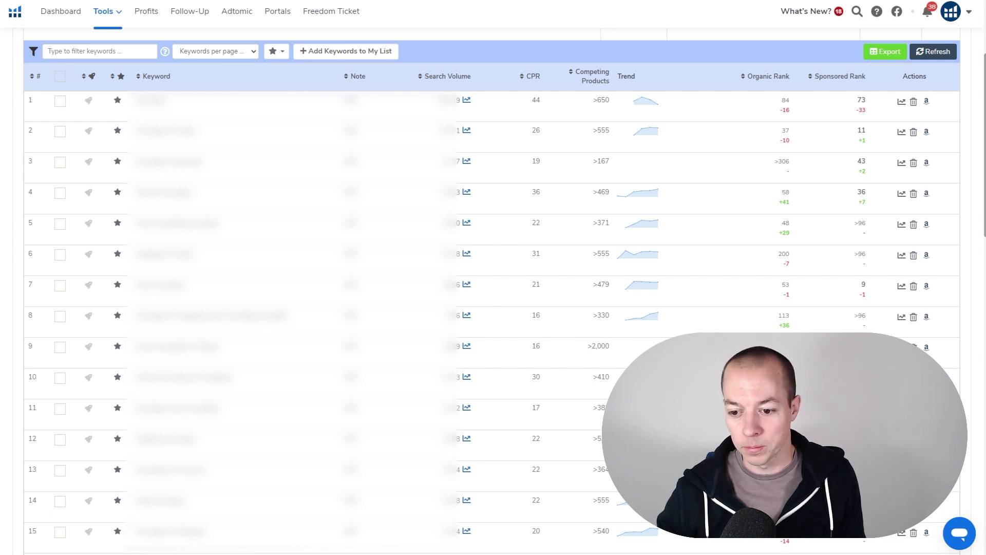
Open a keyword's 30-day rank history and highlight its lowest position of 290.
left_click(902, 347)
left_click_drag(297, 323, 377, 325)
left_click(352, 304)
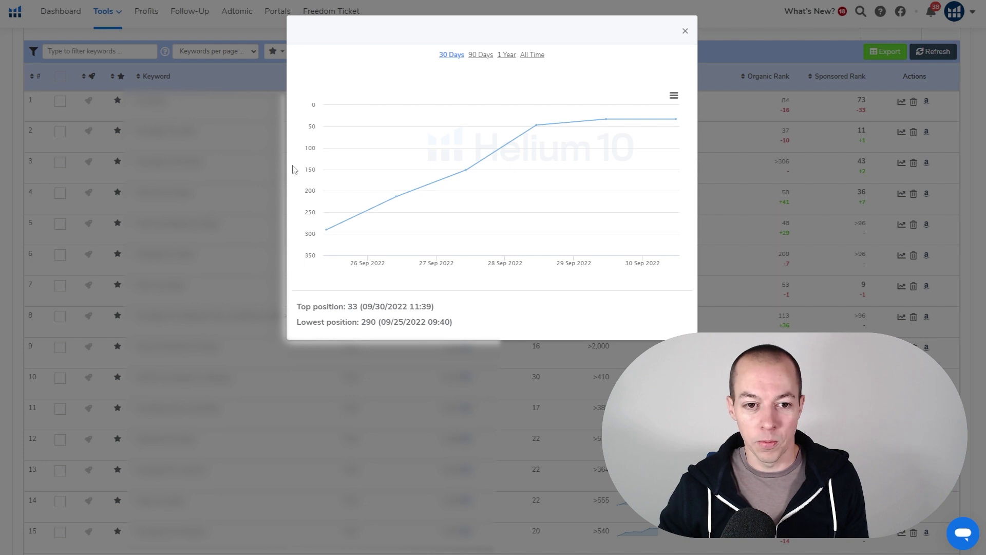
double_click(353, 307)
left_click(359, 308)
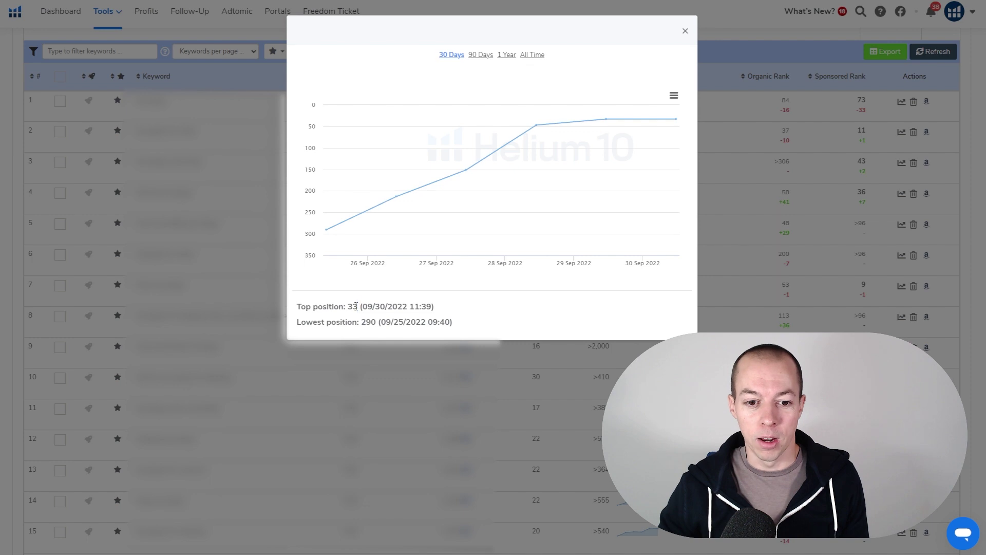
double_click(353, 306)
left_click(435, 307)
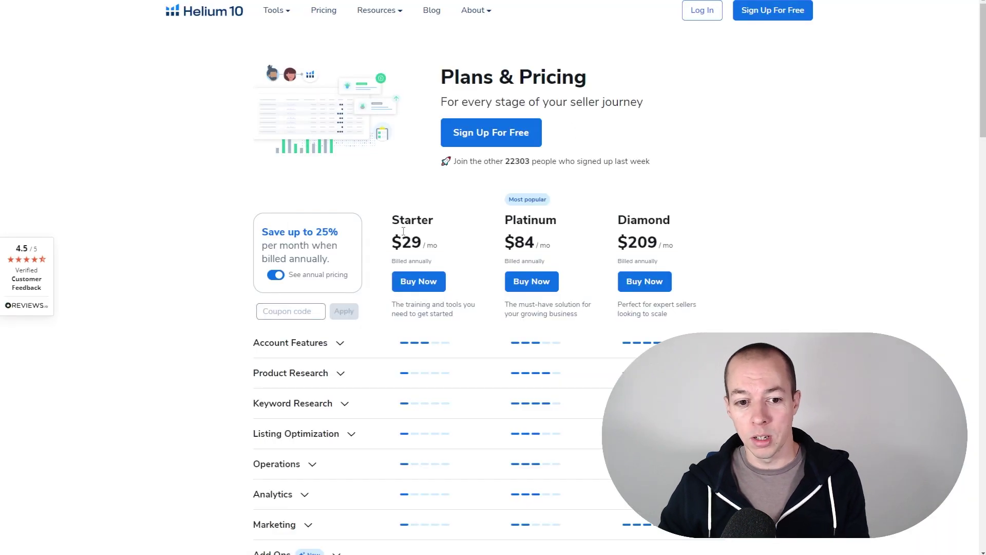
Try coupon FBAELITE50, remove it, then apply FBAELITE10 for Platinum $76 and Diamond $189.
left_click(294, 312)
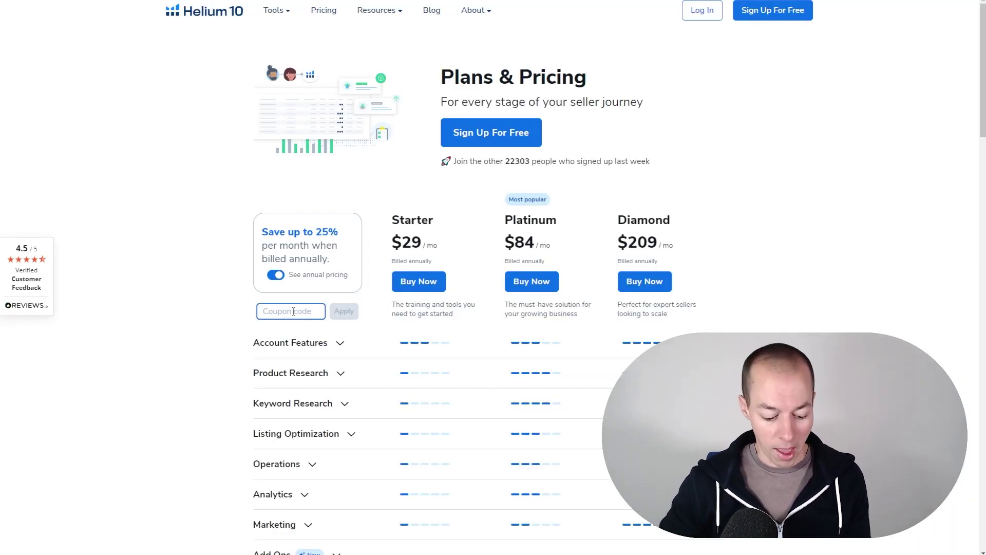
type("FBAELITE50")
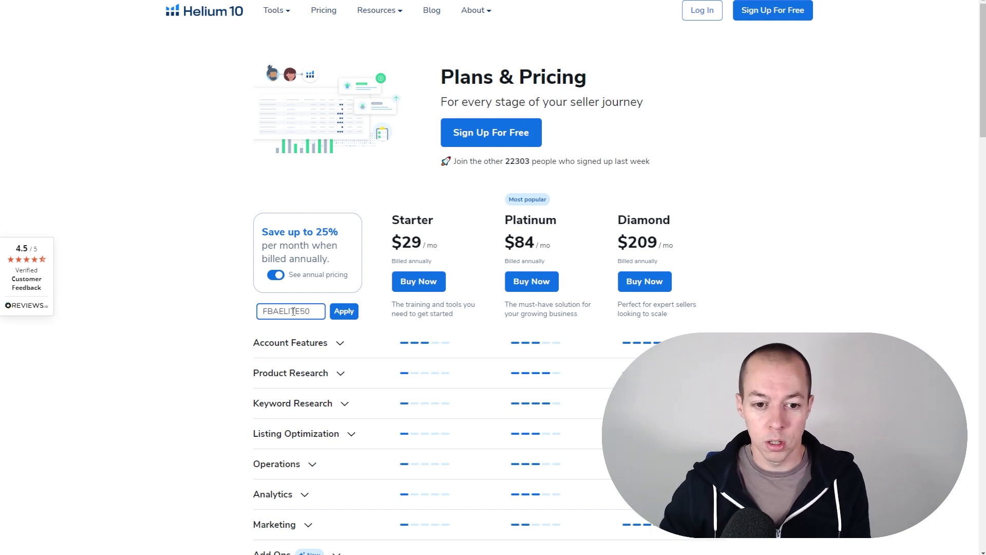
left_click(343, 314)
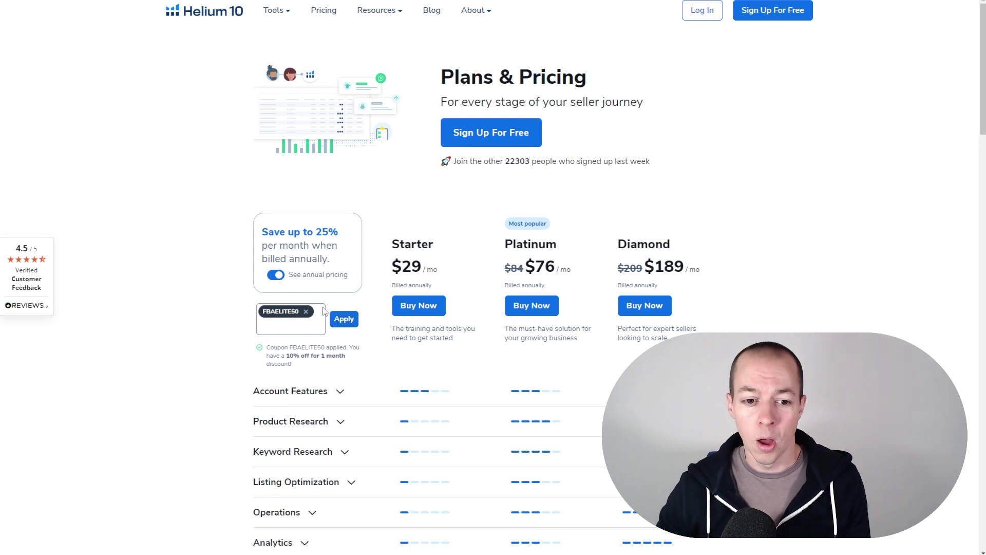
left_click(305, 311)
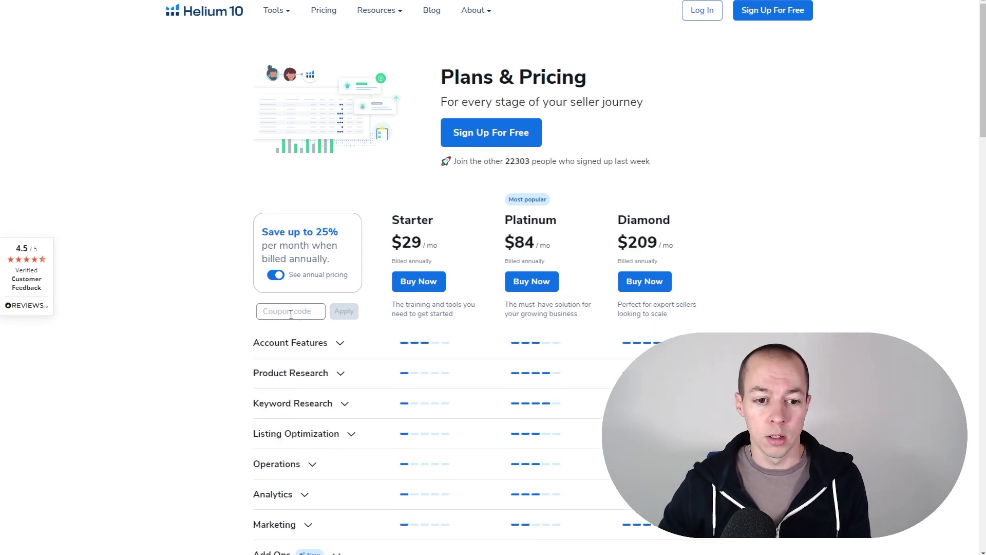
left_click(295, 312)
type("FBAELITE10")
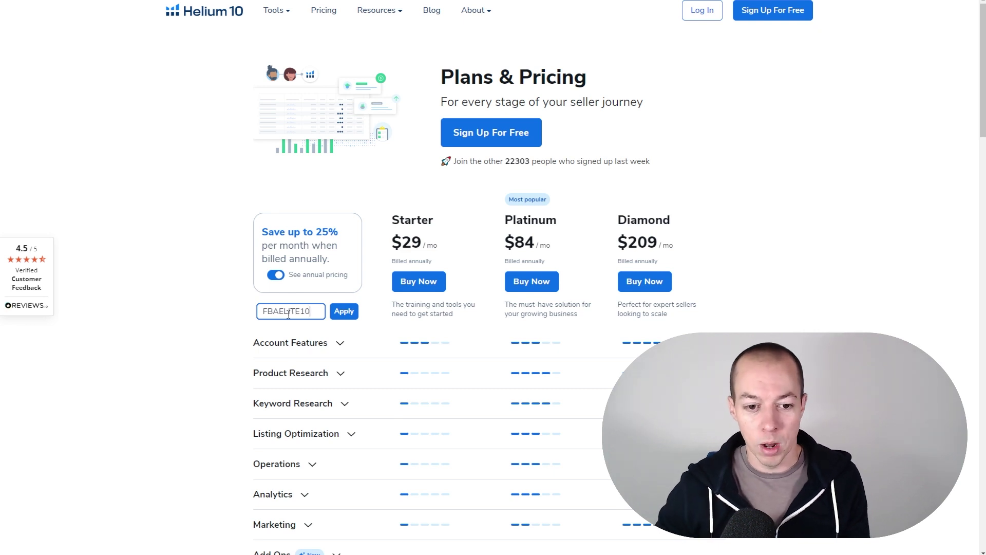
left_click(340, 312)
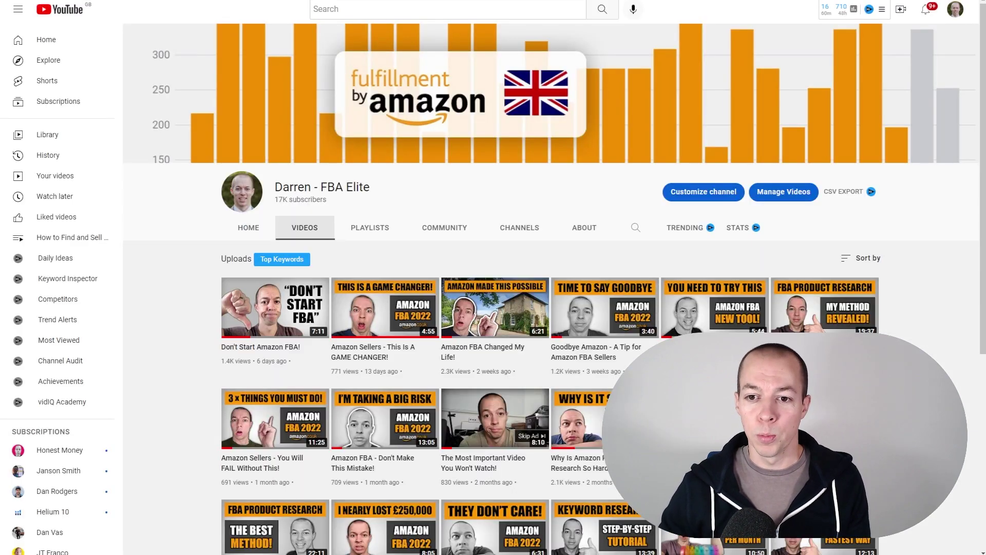
Scroll down through the channel's grid of Amazon FBA video uploads.
scroll(929, 307, "down", 1)
scroll(929, 307, "down", 4)
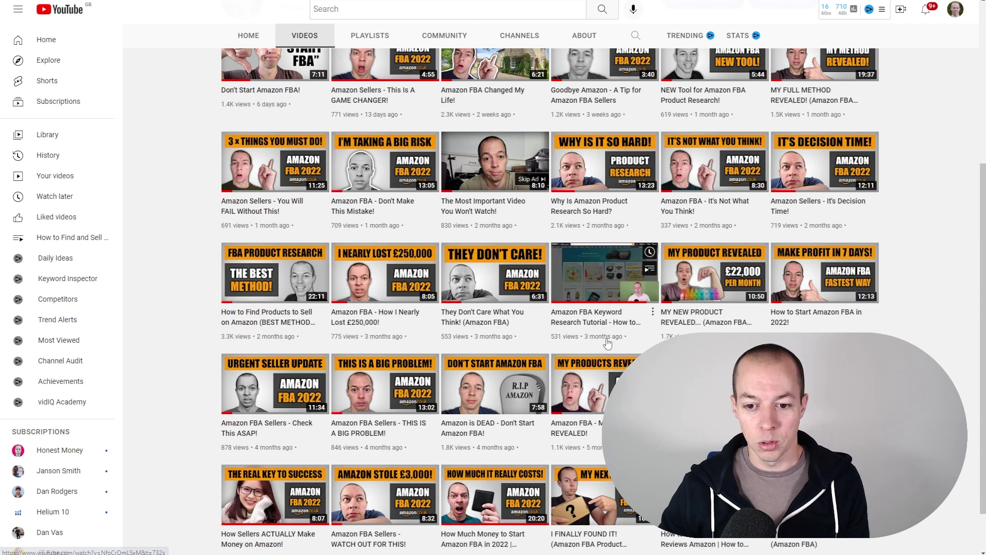
scroll(570, 317, "down", 1)
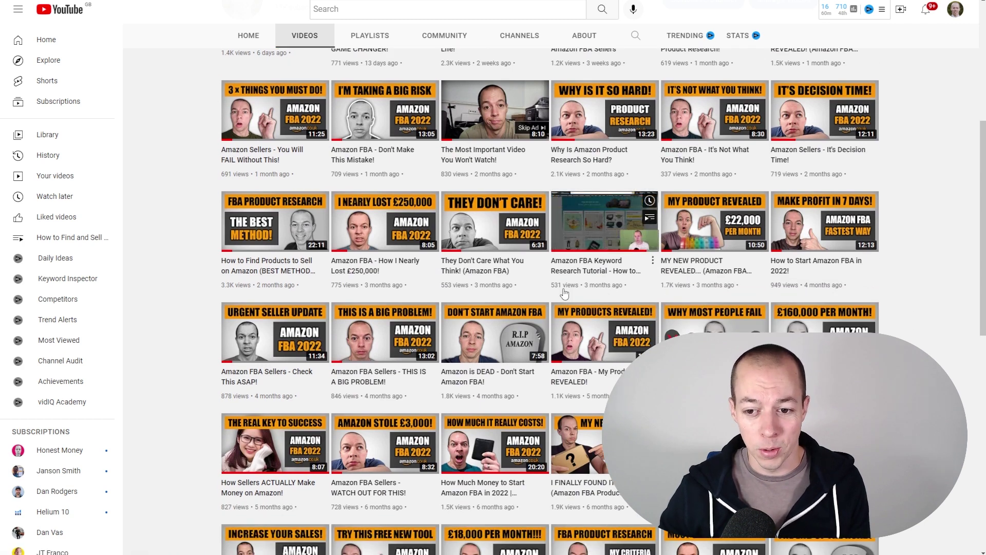